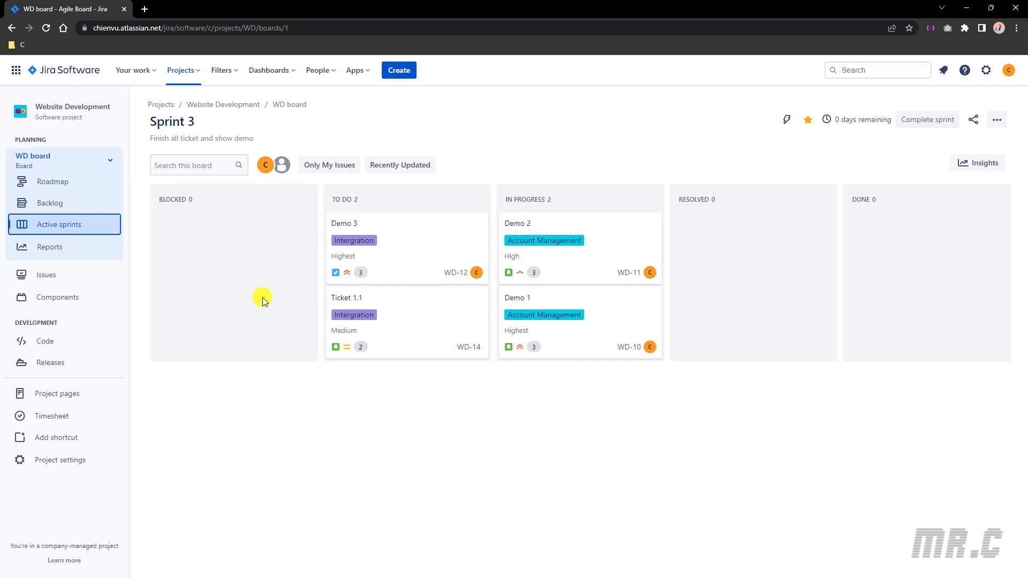
# Open the Working days settings of the WD board.
pyautogui.click(999, 122)
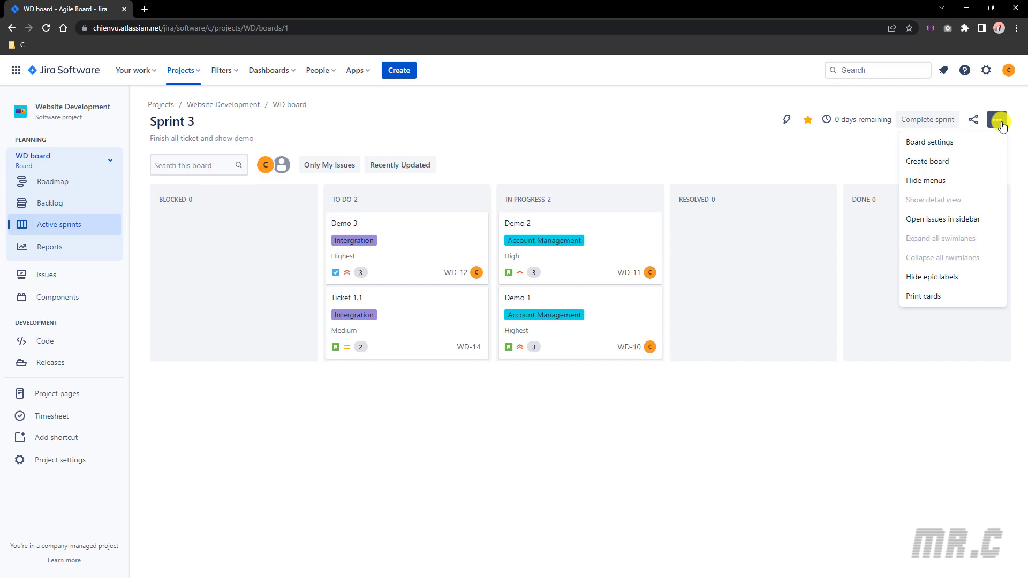
pyautogui.click(953, 144)
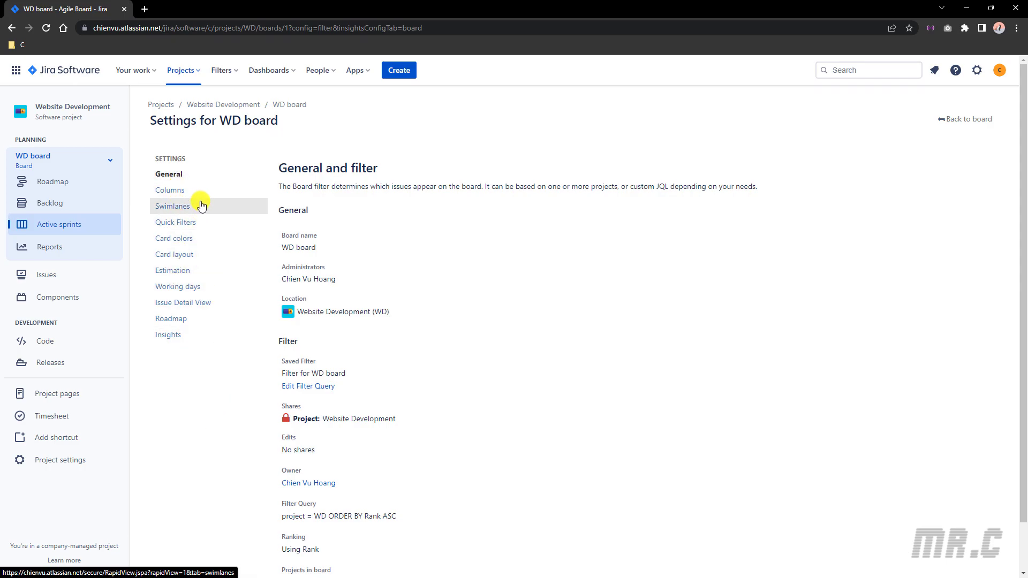
pyautogui.click(191, 288)
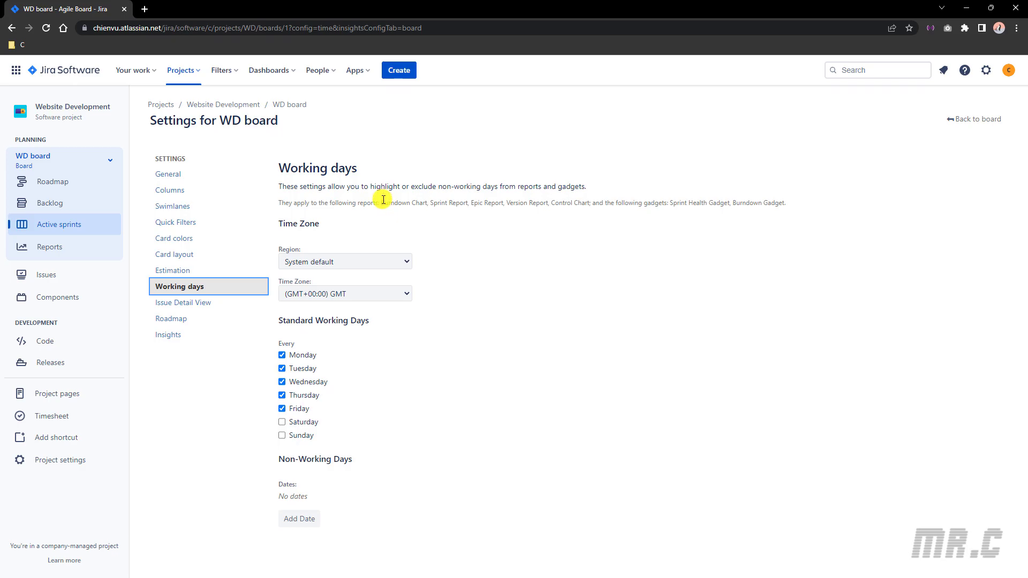
pyautogui.click(560, 229)
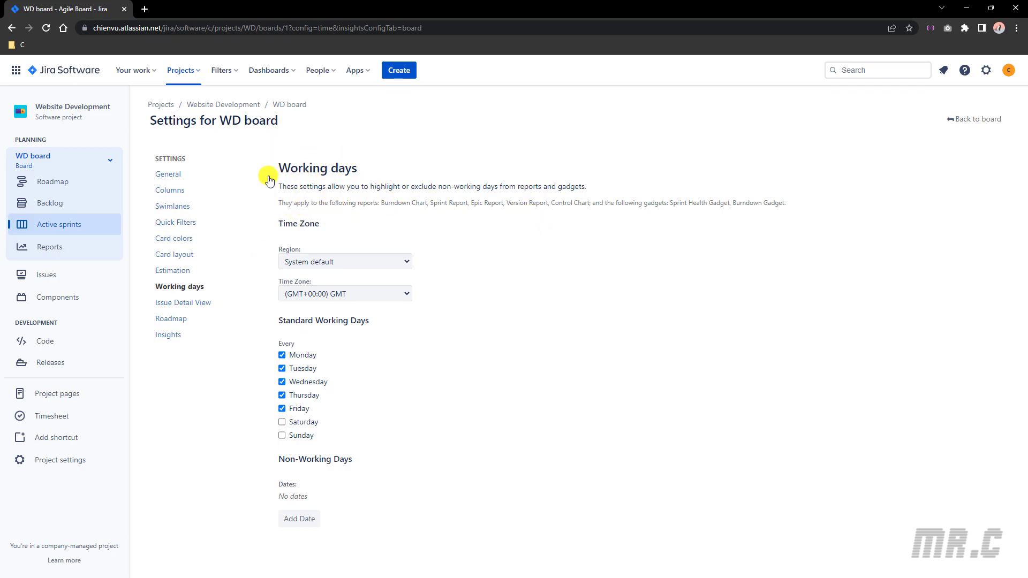
# Open the board's Burndown Chart report in a duplicate of the settings browser tab.
pyautogui.rightClick(62, 11)
pyautogui.click(105, 91)
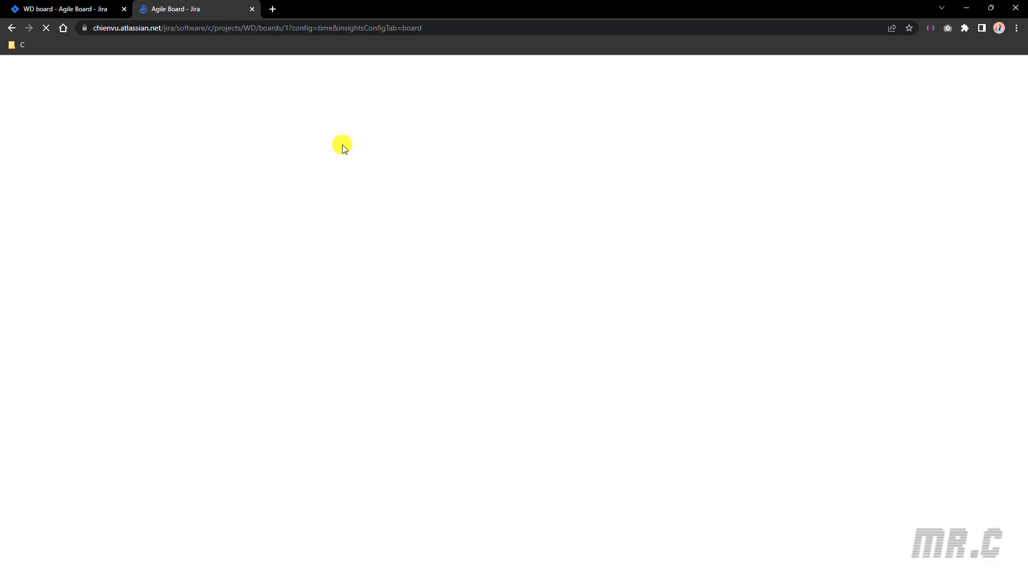
pyautogui.click(48, 248)
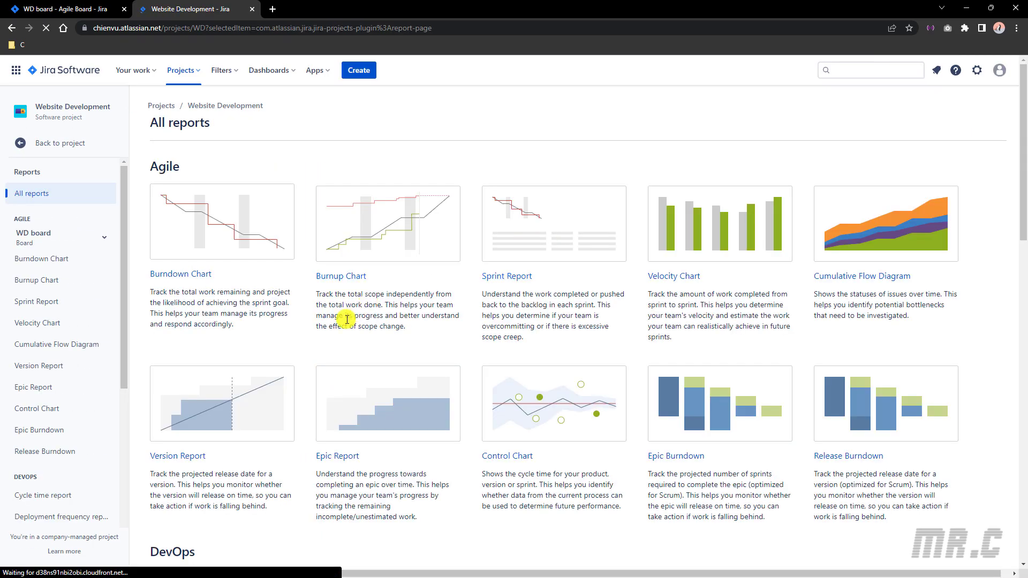
pyautogui.click(213, 250)
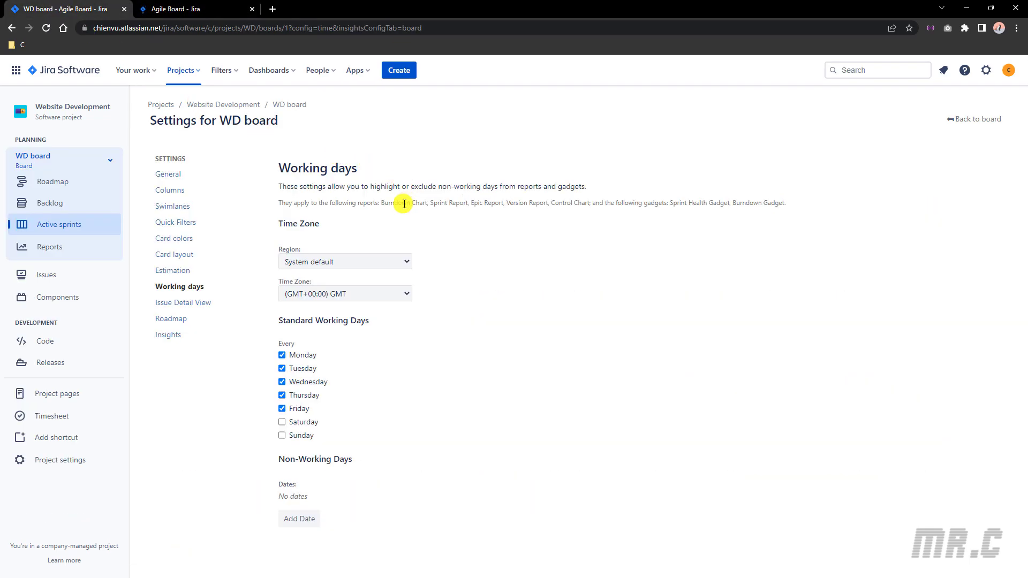
# Find the Burndown Chart among the reports affected by working days, and examine the non-working days in its Sprint 3 chart.
pyautogui.moveTo(380, 202); pyautogui.dragTo(428, 204)
pyautogui.click(177, 9)
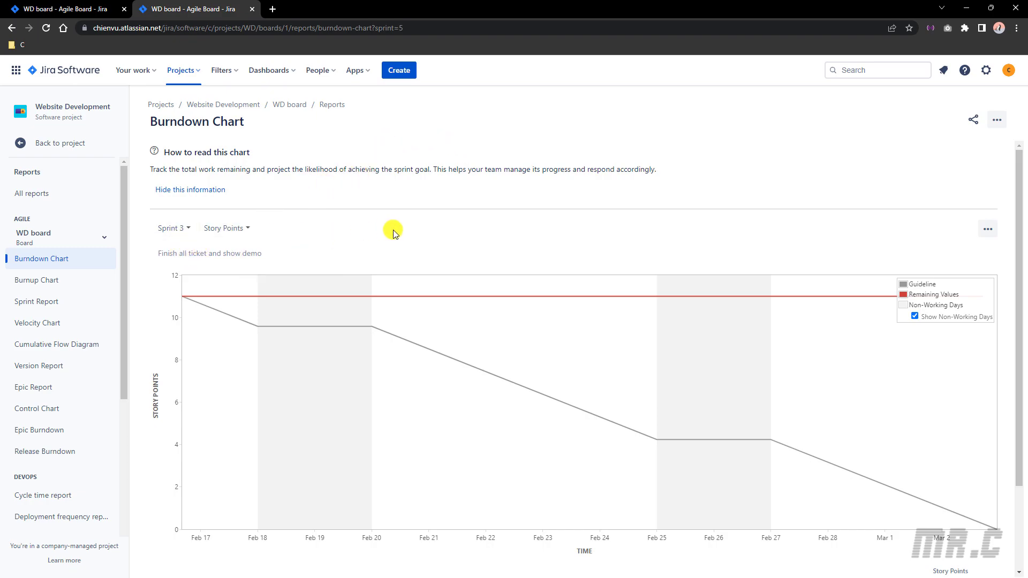
pyautogui.scroll(-2, 391, 238)
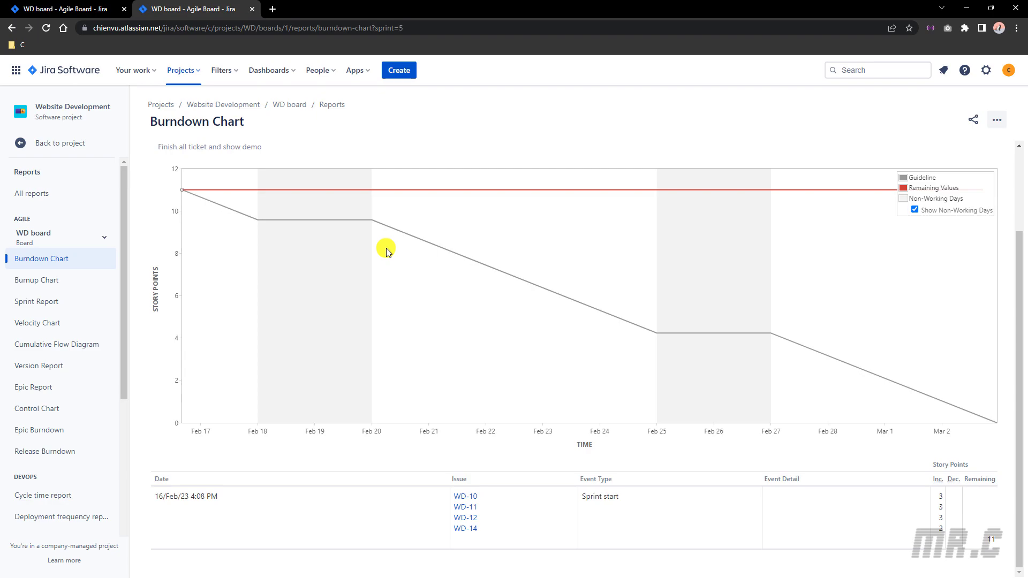
pyautogui.scroll(1, 386, 250)
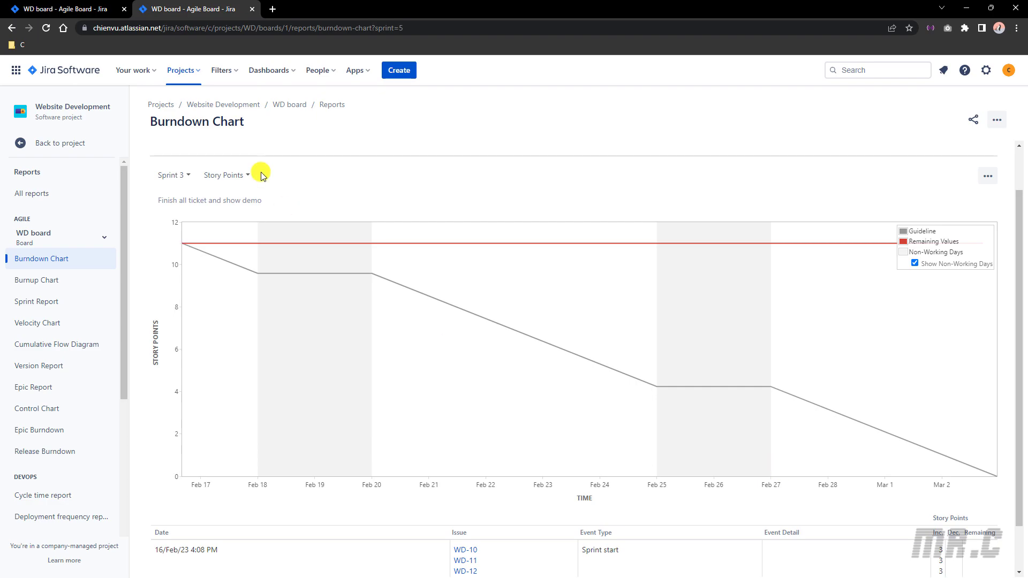
# In the Working days settings, set the region to Asia and the time zone to (GMT+07:00) Ho Chi Minh.
pyautogui.click(64, 10)
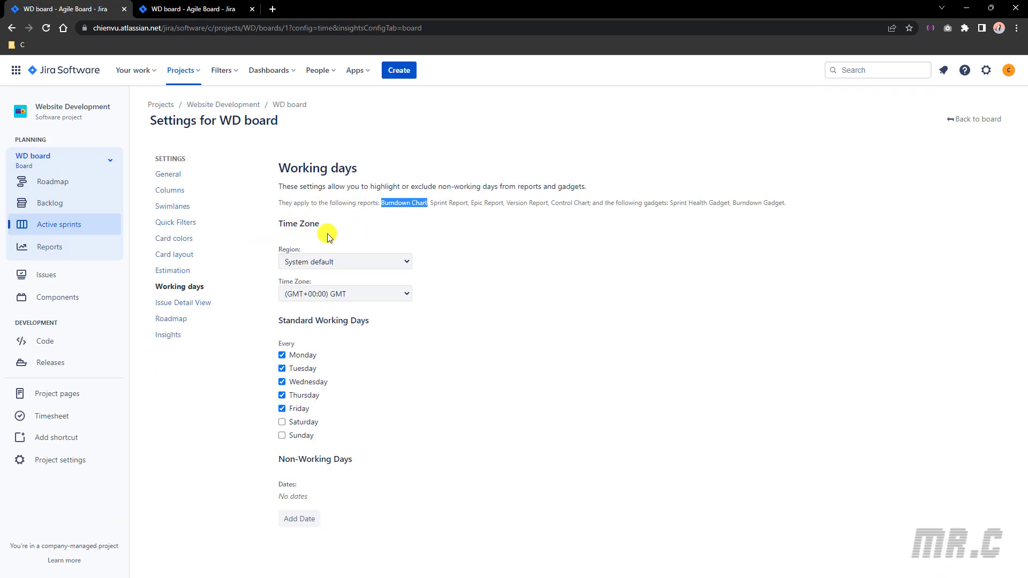
pyautogui.click(406, 263)
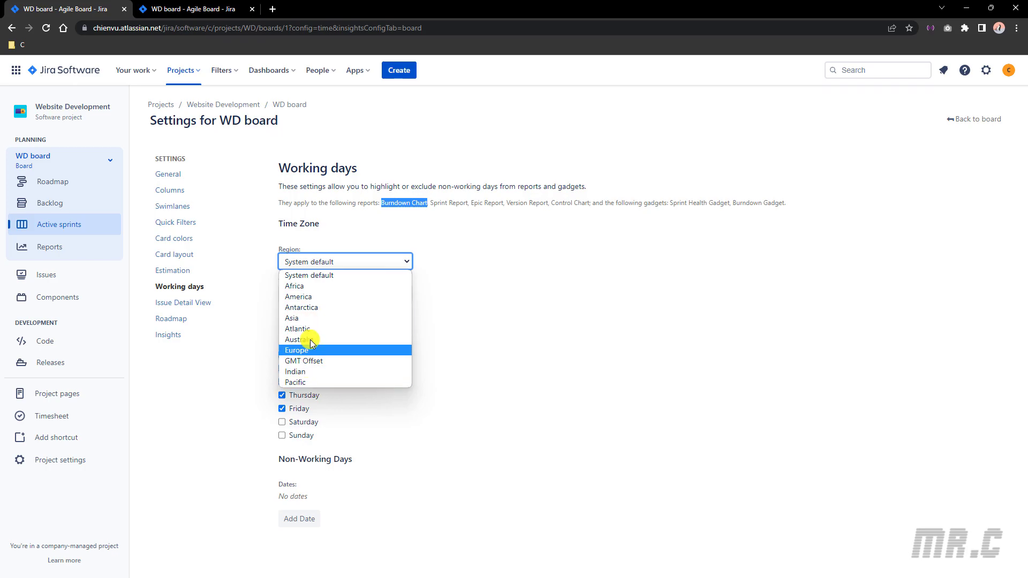
pyautogui.click(308, 321)
pyautogui.click(406, 294)
pyautogui.moveTo(405, 330); pyautogui.dragTo(427, 490)
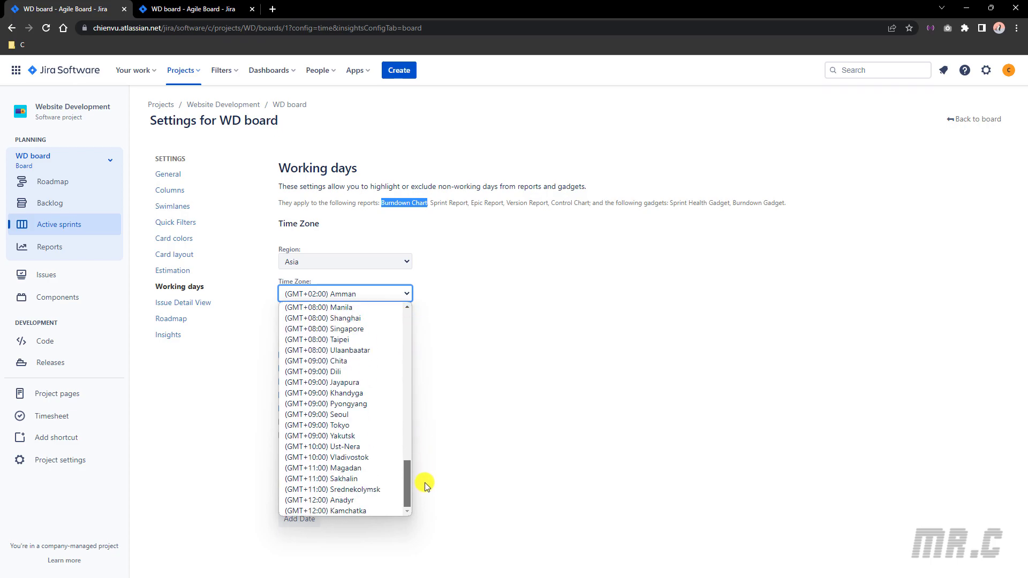
pyautogui.moveTo(422, 476); pyautogui.dragTo(404, 412)
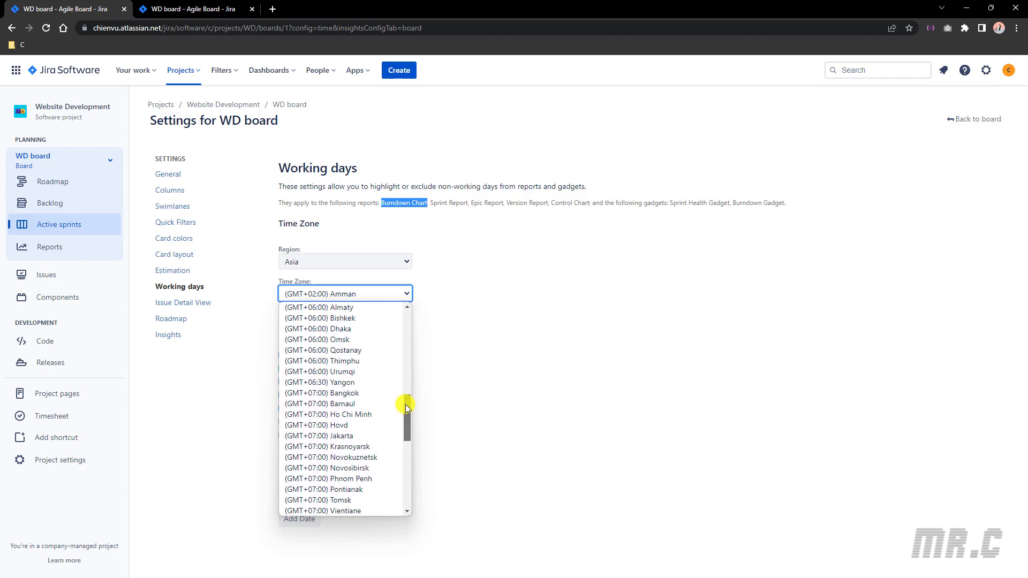
pyautogui.click(357, 415)
pyautogui.click(717, 333)
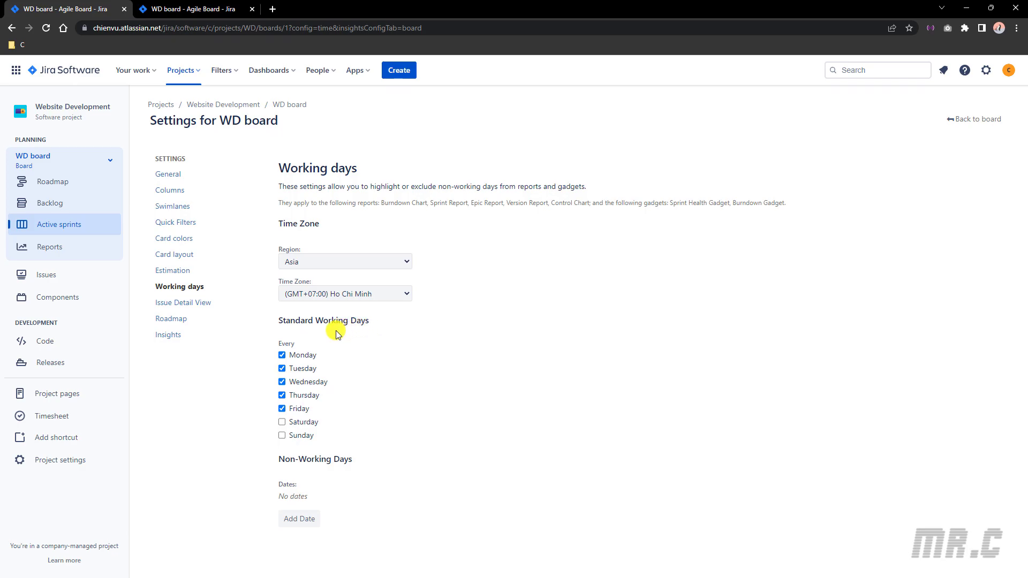
# Add Saturday to the standard working days and load the burndown chart in a duplicate tab, keeping the original for comparison.
pyautogui.click(282, 423)
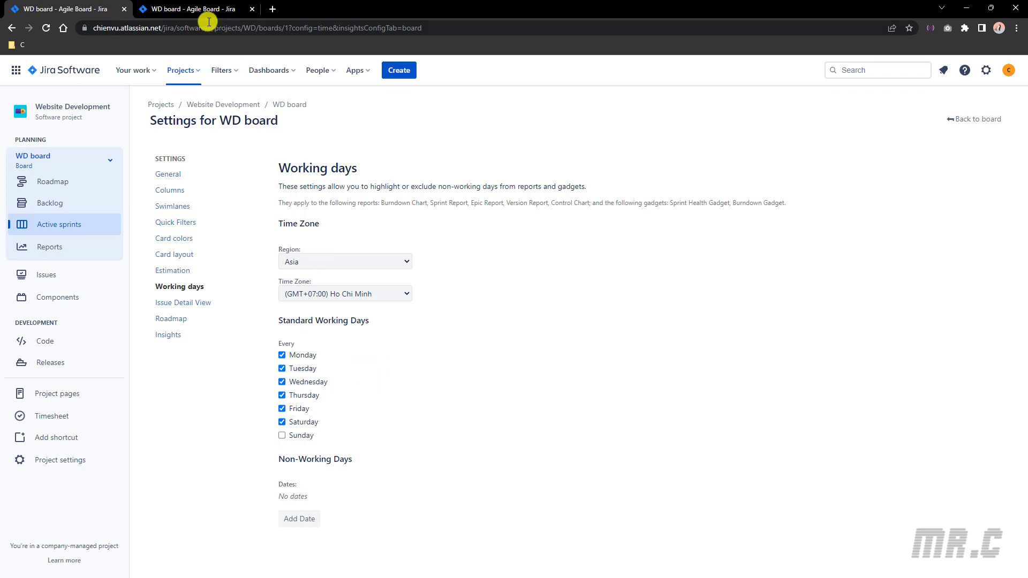
pyautogui.click(190, 7)
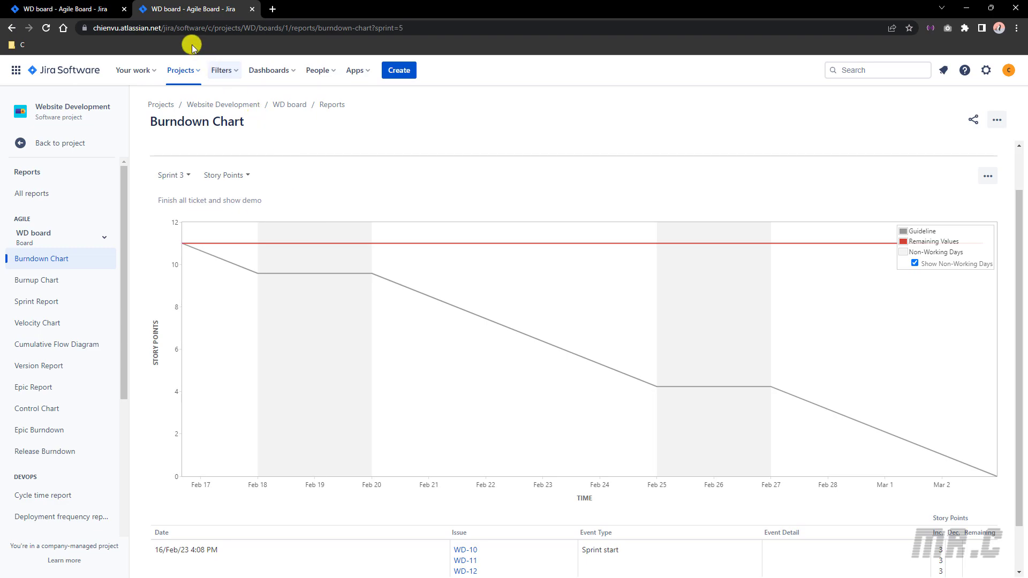
pyautogui.rightClick(174, 9)
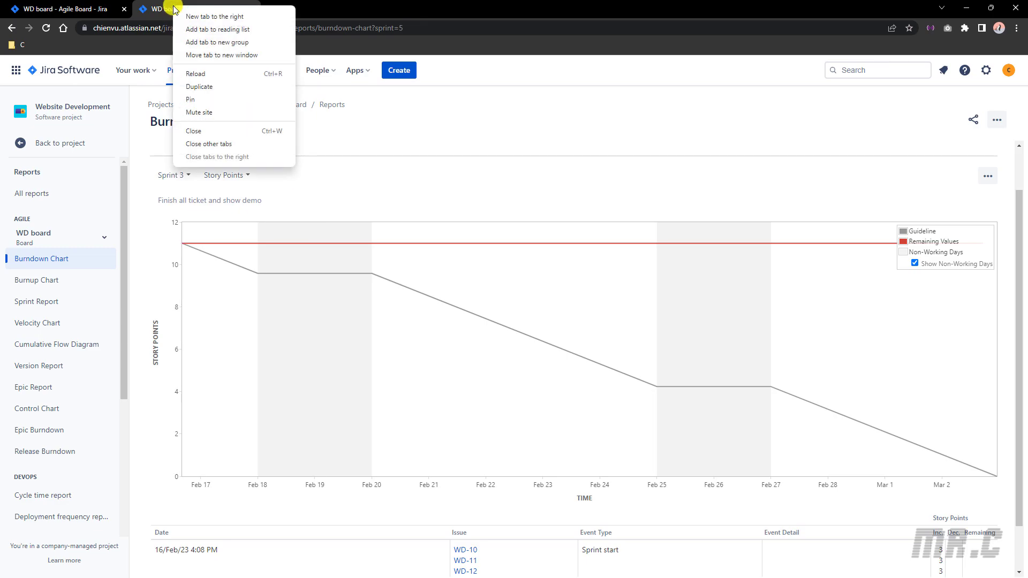
pyautogui.click(207, 86)
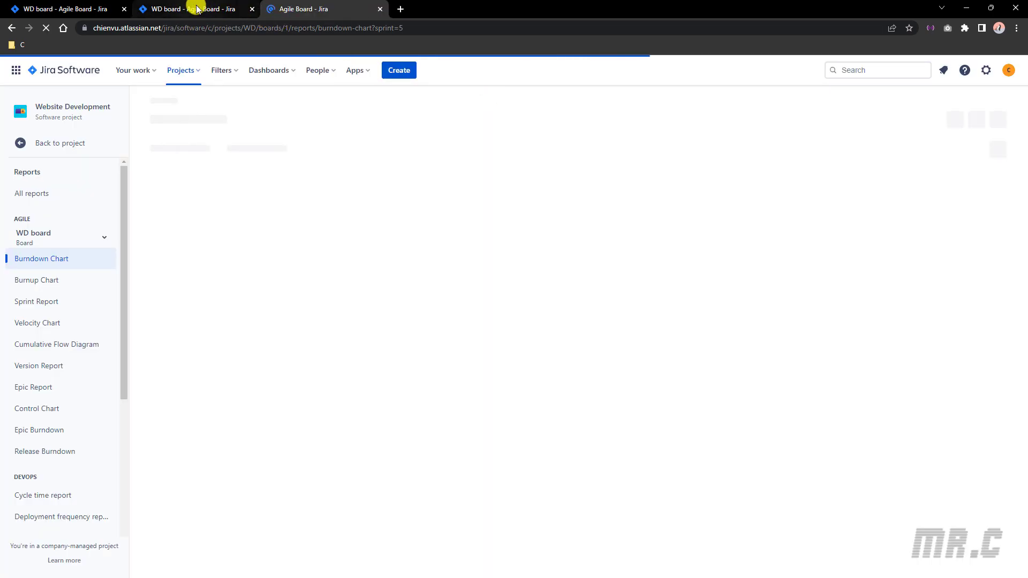
pyautogui.click(298, 12)
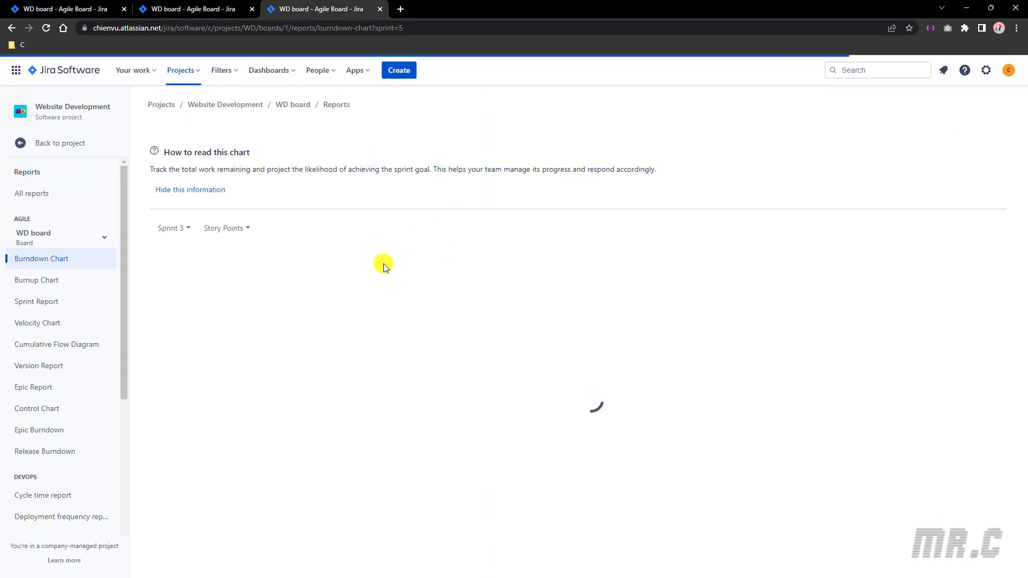
pyautogui.scroll(-2, 383, 264)
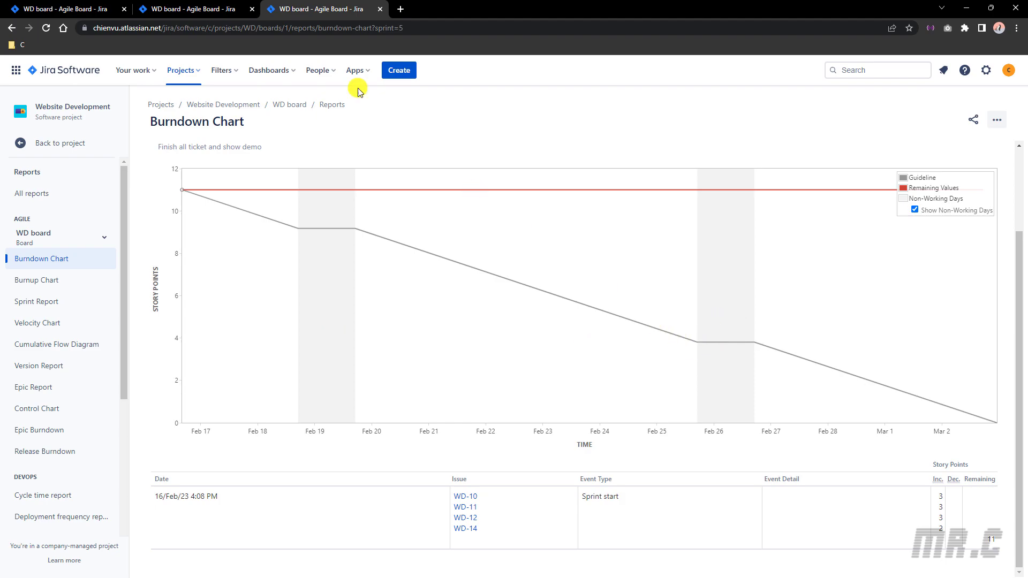
# Compare the non-working periods in the original burndown chart with those in the duplicated one.
pyautogui.click(203, 7)
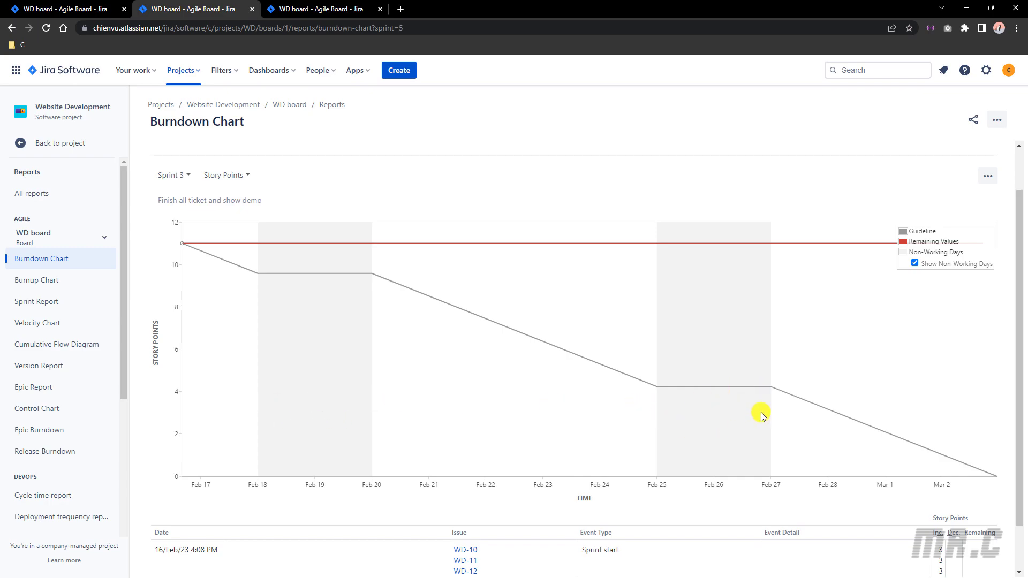
pyautogui.click(321, 10)
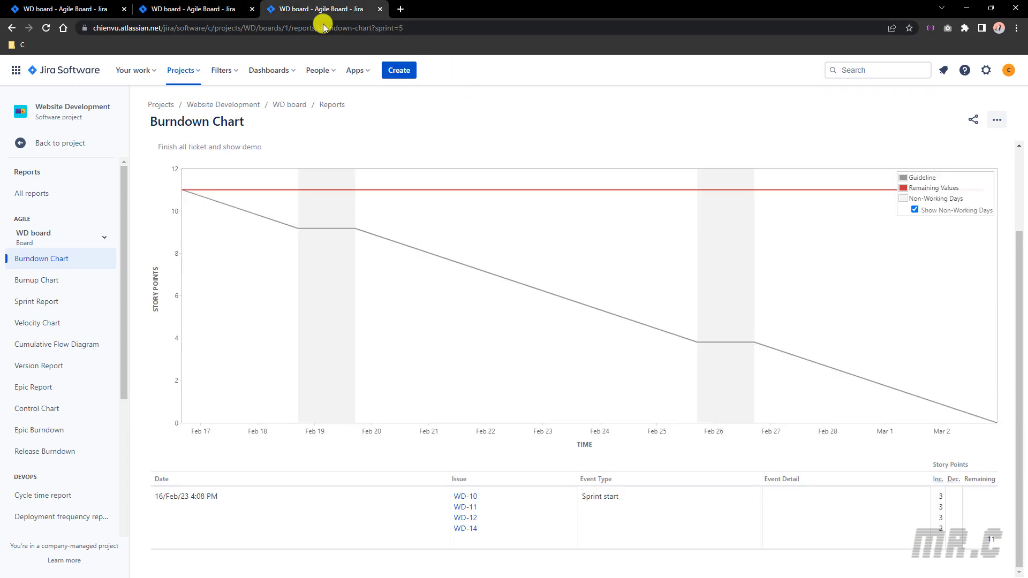
pyautogui.click(187, 5)
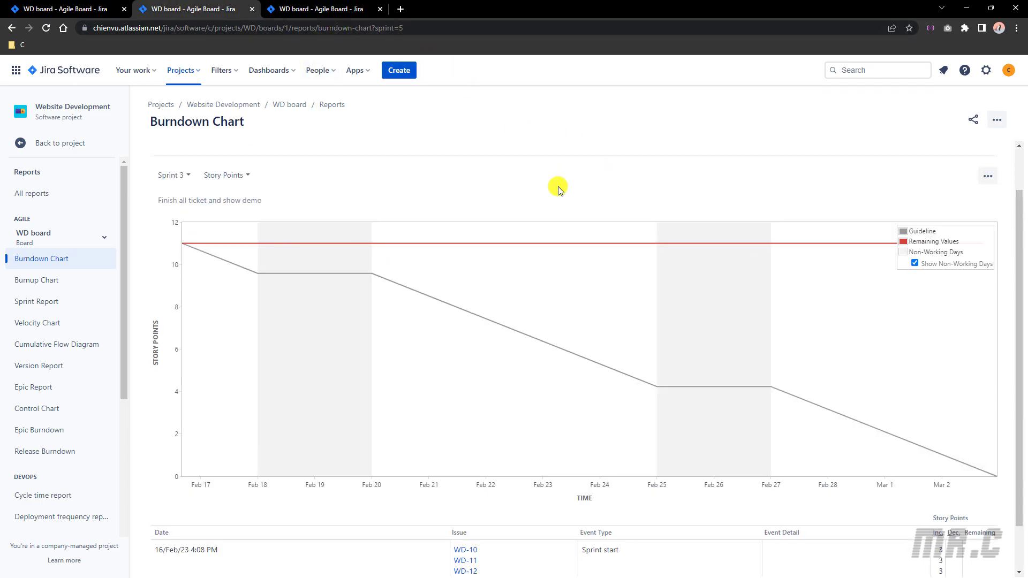
# Add 18/Feb/23 as a non-working date in the Working days settings and reload the duplicated burndown chart.
pyautogui.click(64, 6)
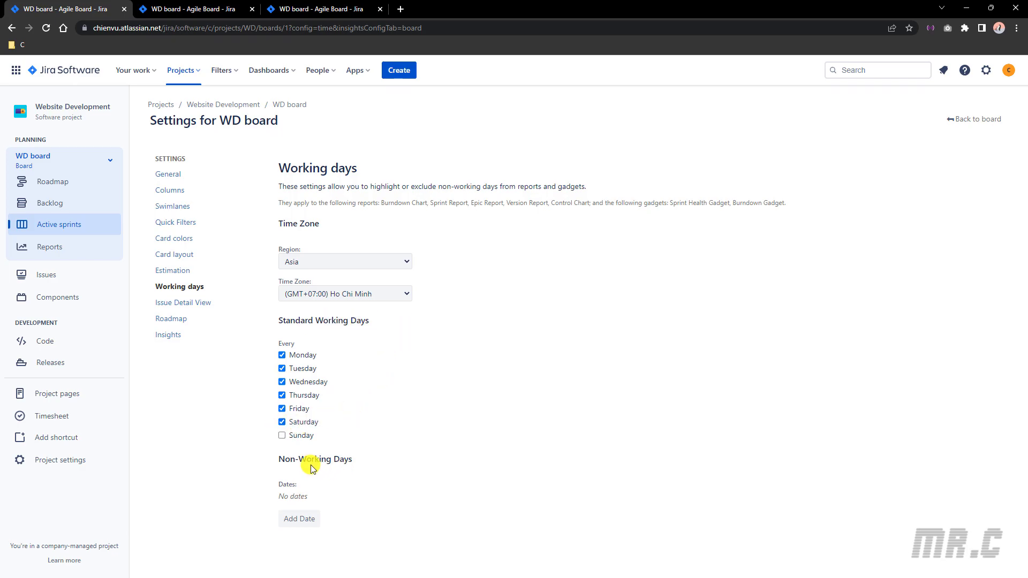
pyautogui.click(312, 513)
pyautogui.click(311, 400)
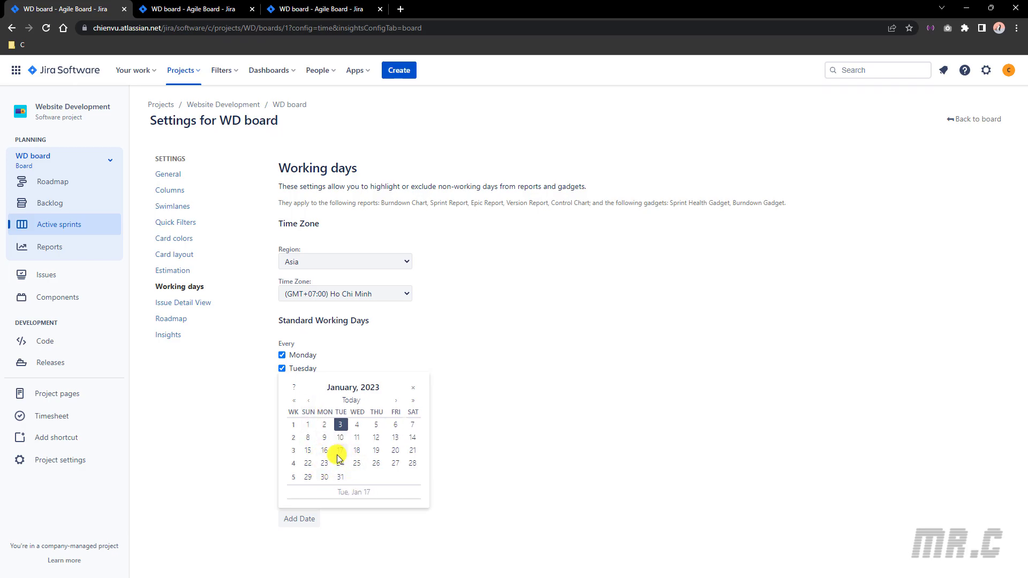
pyautogui.click(395, 401)
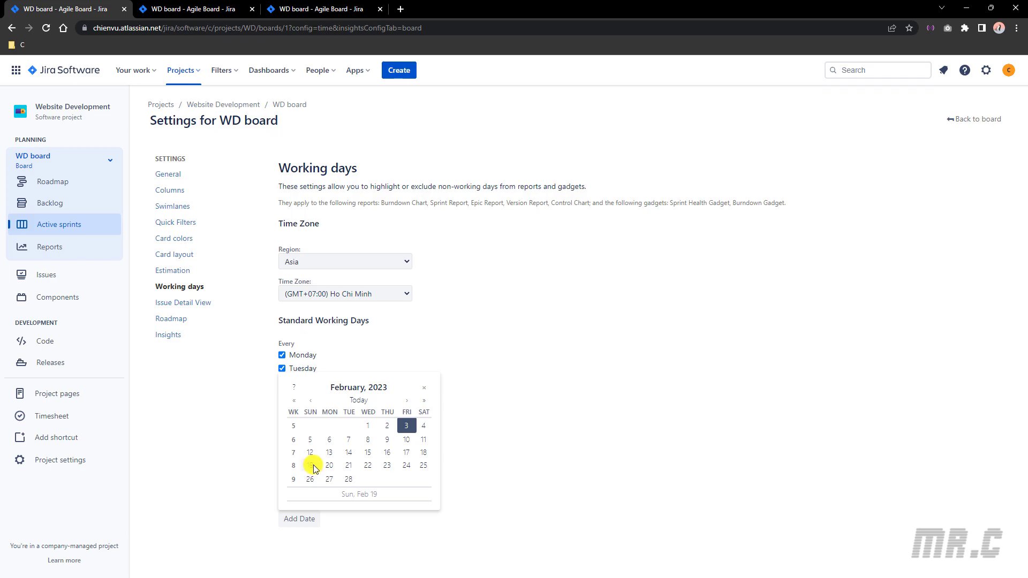
pyautogui.click(423, 453)
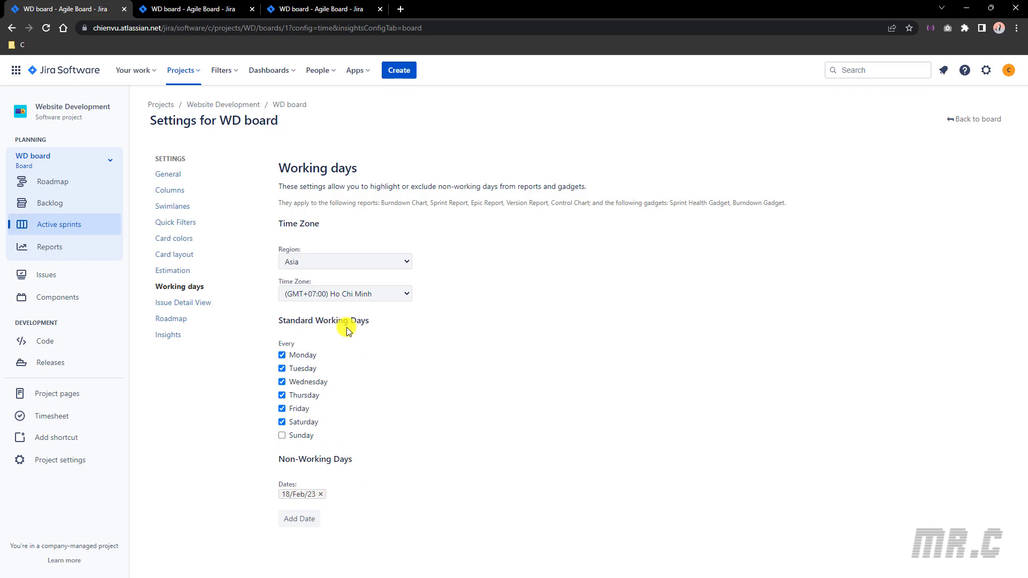
pyautogui.click(328, 6)
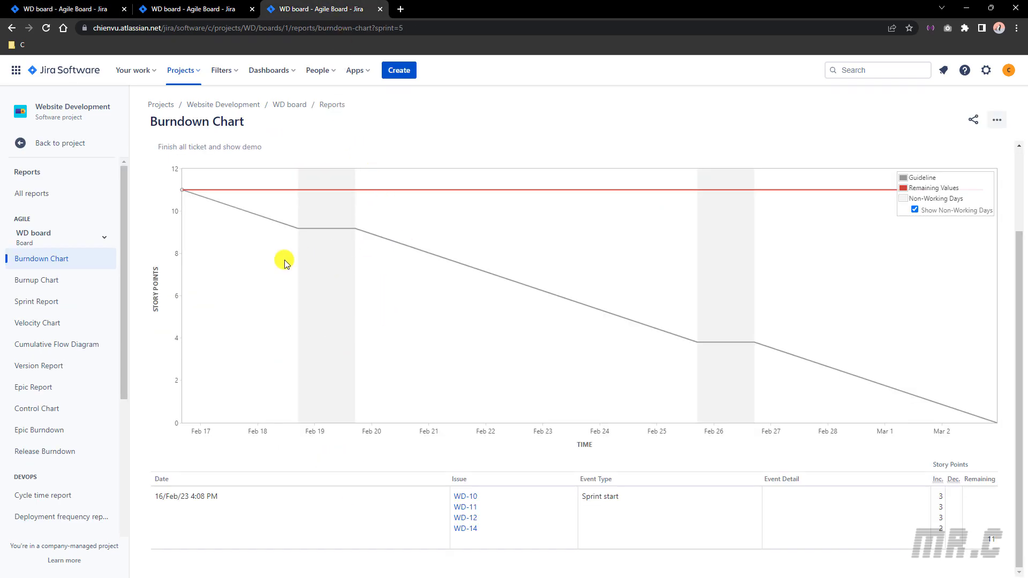
pyautogui.click(46, 28)
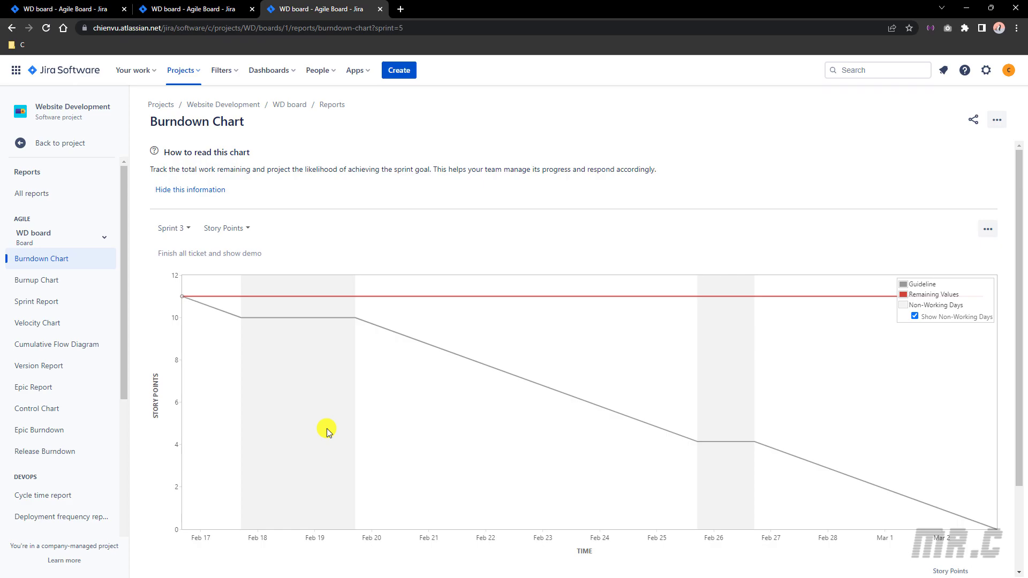
# Replace the non-working date 18/Feb/23 with the dates 11/Feb/23 and 25/Feb/23.
pyautogui.click(71, 6)
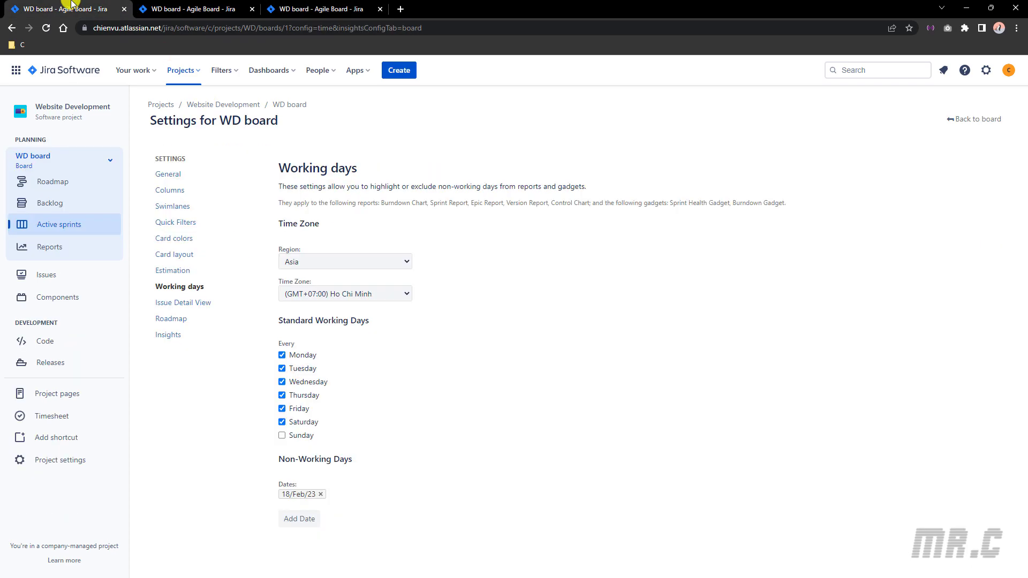
pyautogui.click(320, 494)
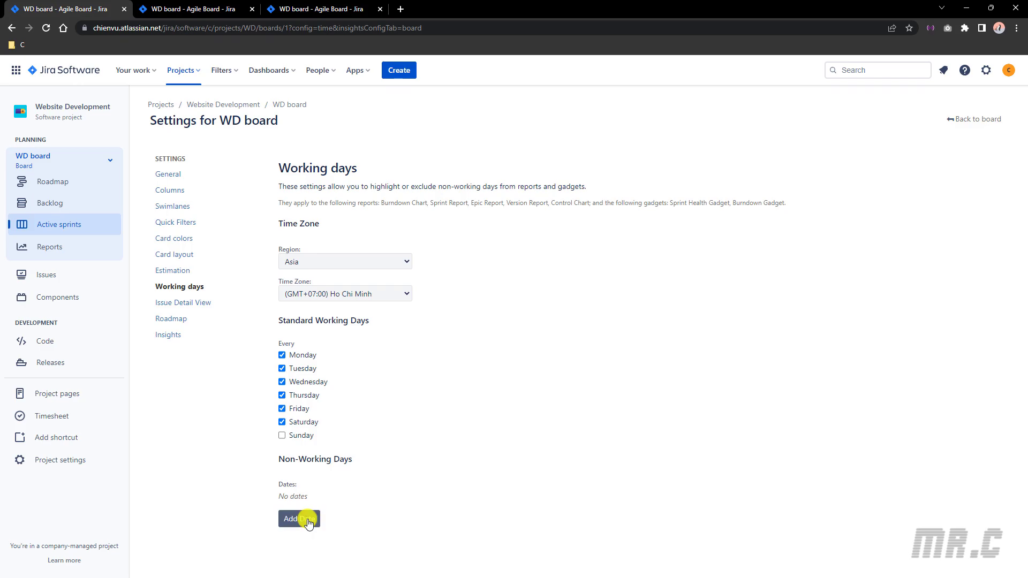
pyautogui.click(309, 522)
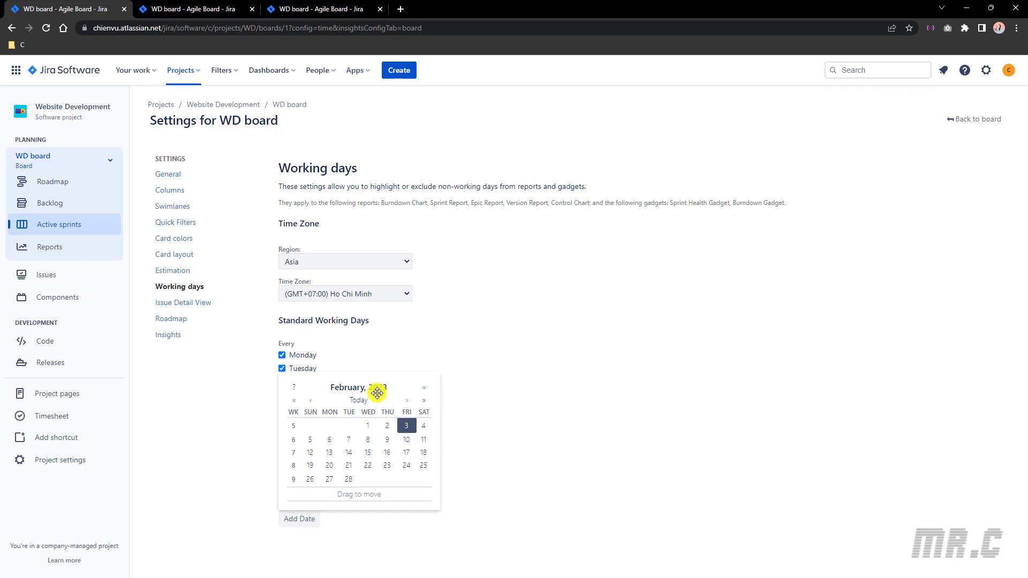
pyautogui.click(423, 440)
pyautogui.click(314, 513)
pyautogui.click(424, 466)
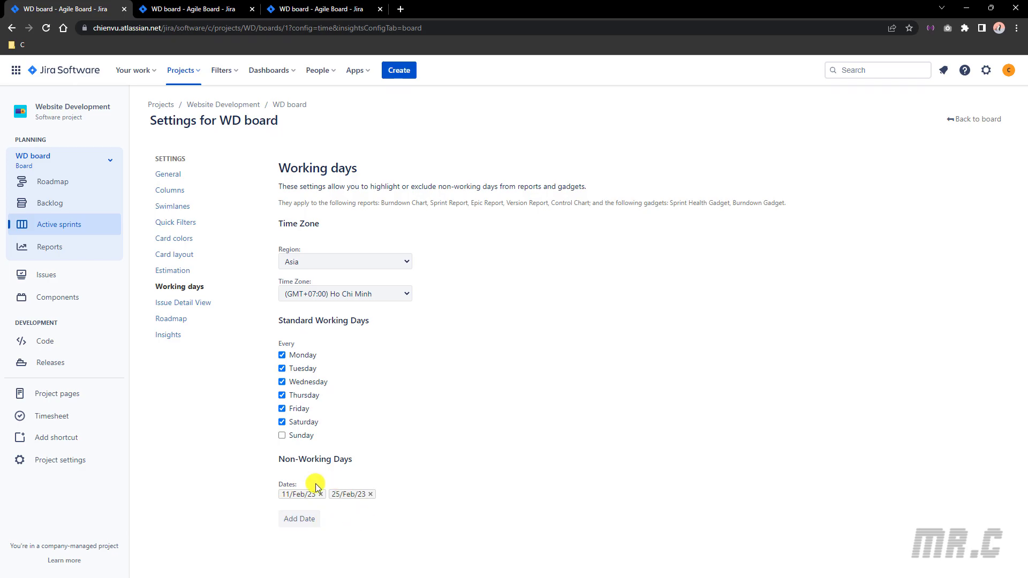
# Reload the duplicated burndown chart to check its non-working periods, and return to the Working days settings.
pyautogui.click(315, 9)
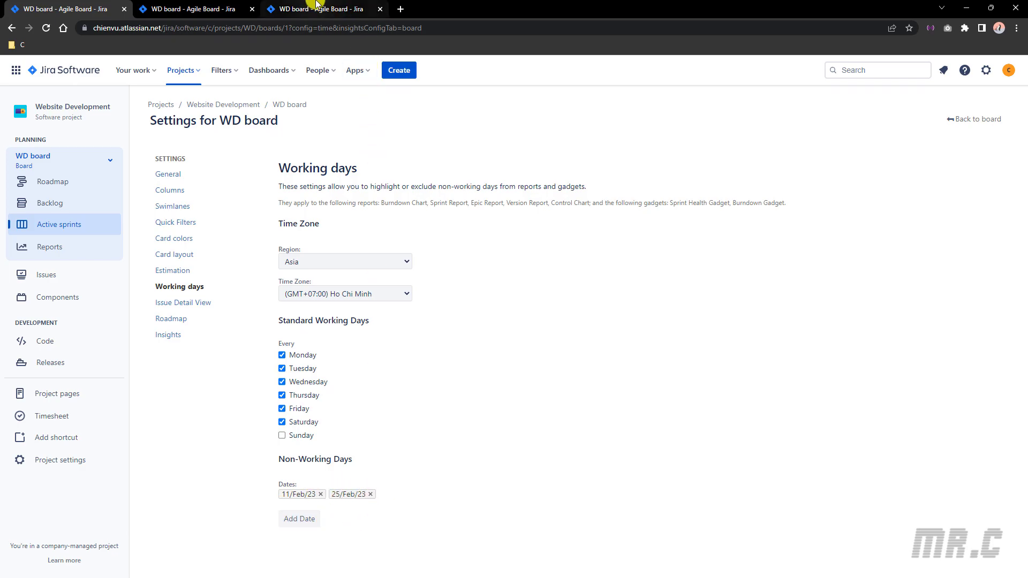
pyautogui.click(44, 27)
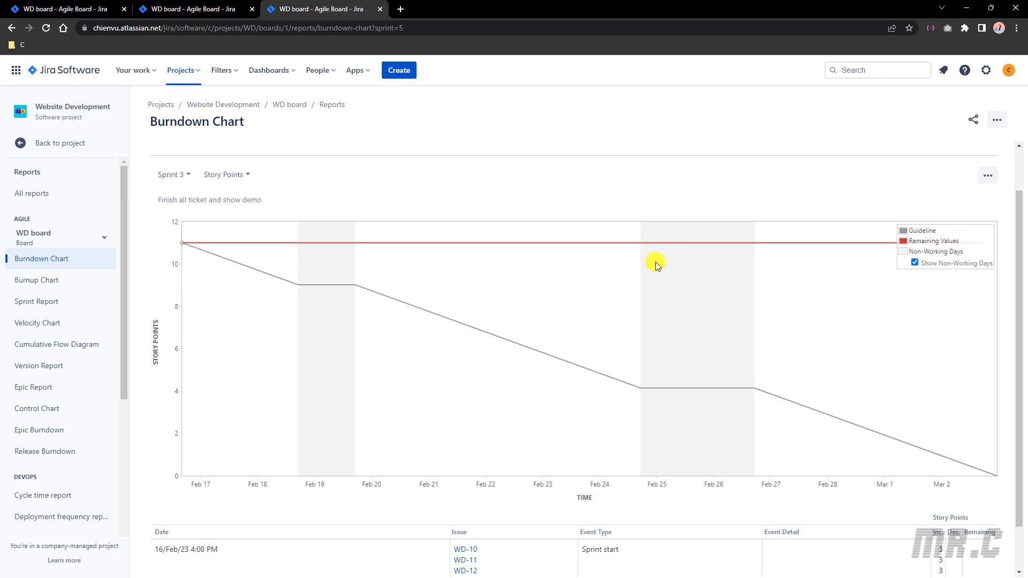
pyautogui.hotkey('ctrl', '1')
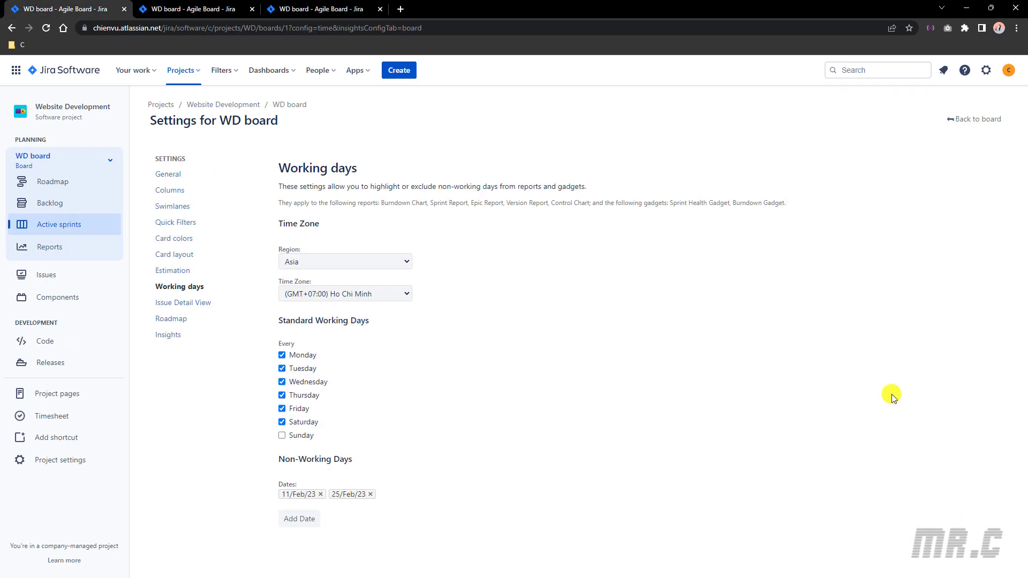